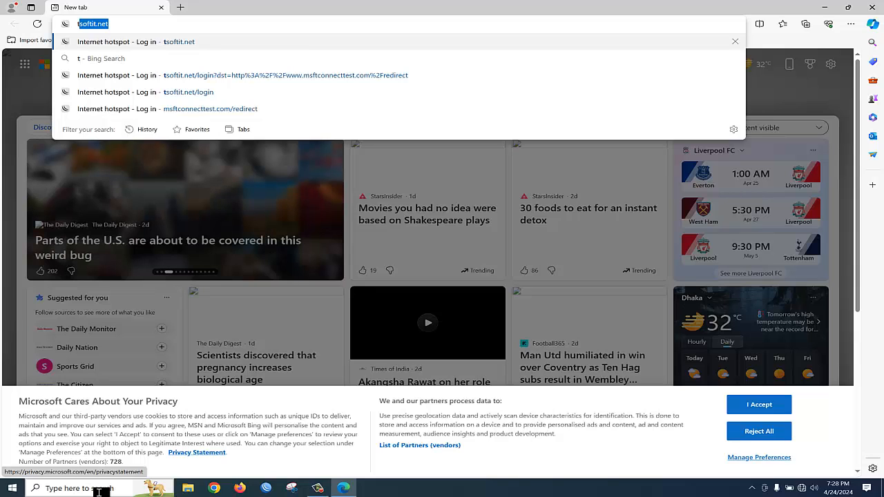
Load the tsoftit.net/login MikroTik hotspot page in Edge from the address-bar autocomplete.
{"action": "key", "text": "Return"}
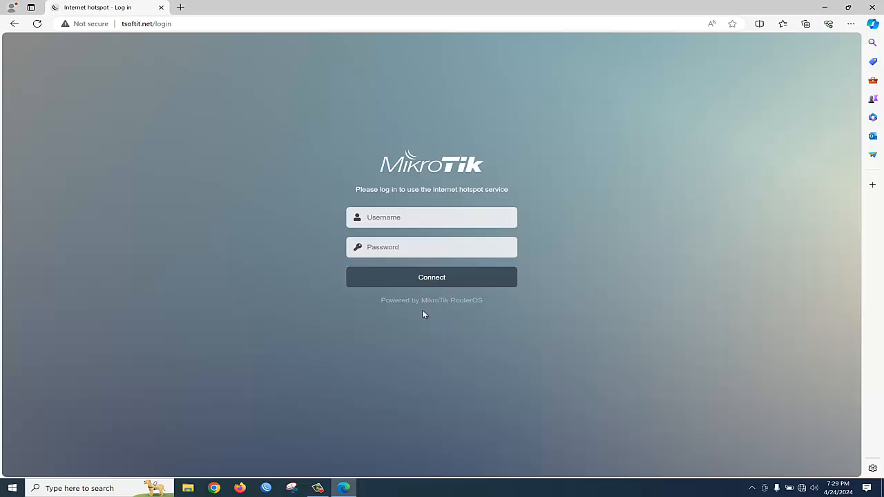
Launch WinBox and connect to the MikroTik router.
{"action": "left_click", "coordinate": [265, 488]}
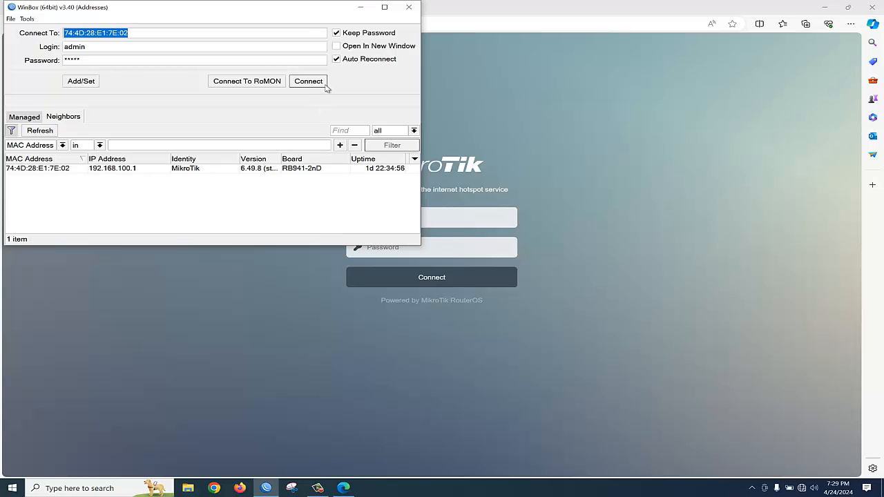
{"action": "left_click", "coordinate": [308, 83]}
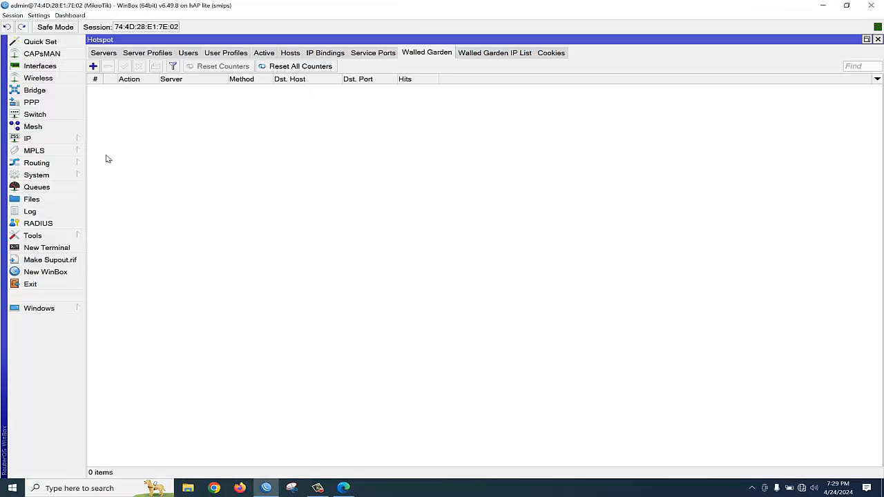
{"action": "left_click", "coordinate": [878, 39]}
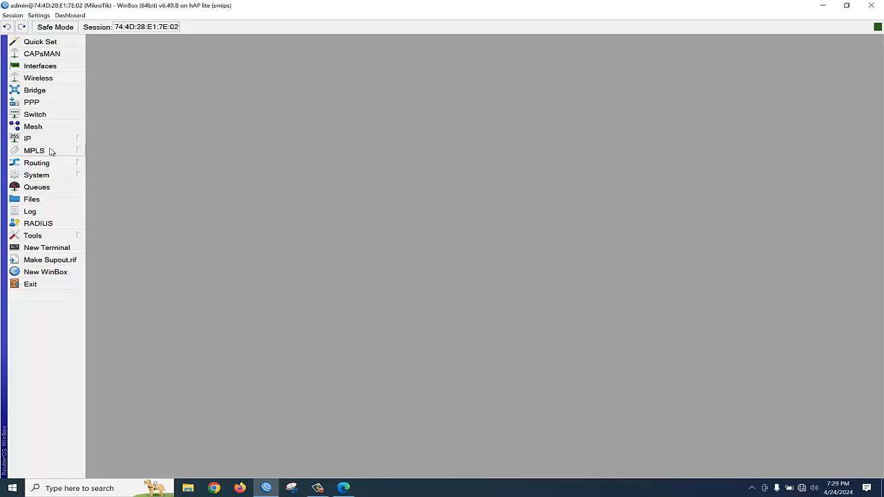
Disable the hotspot1 server under IP > Hotspot > Servers and bring up the File List.
{"action": "left_click", "coordinate": [75, 140]}
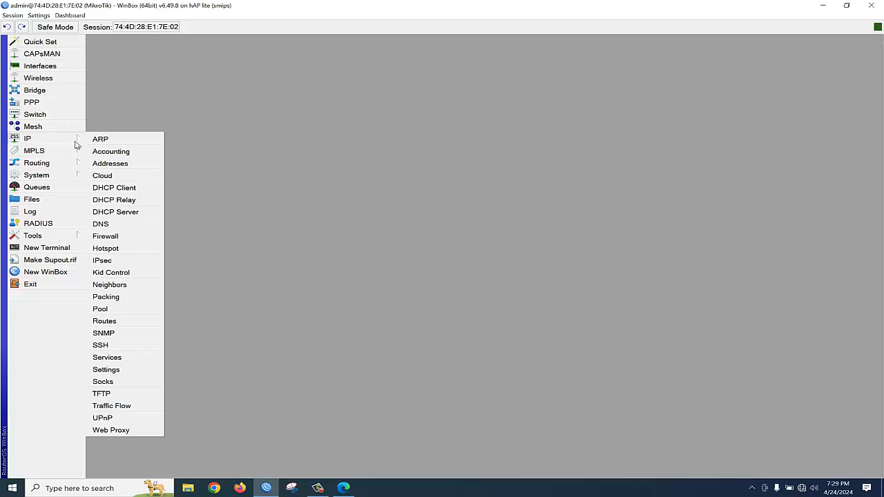
{"action": "left_click", "coordinate": [113, 250]}
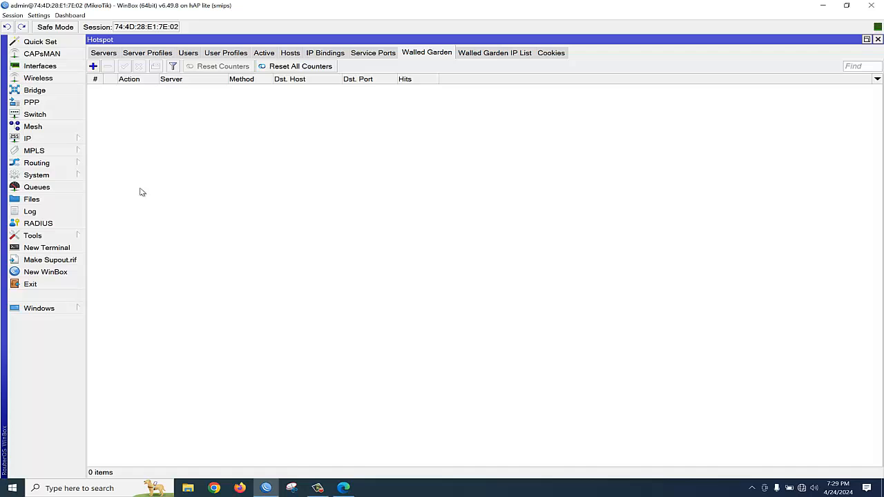
{"action": "left_click", "coordinate": [108, 55]}
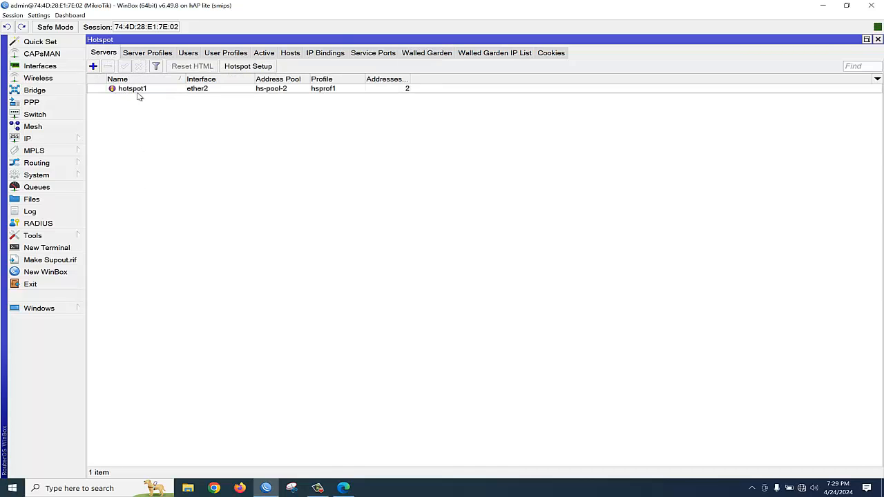
{"action": "left_click", "coordinate": [140, 88]}
{"action": "left_click", "coordinate": [139, 67]}
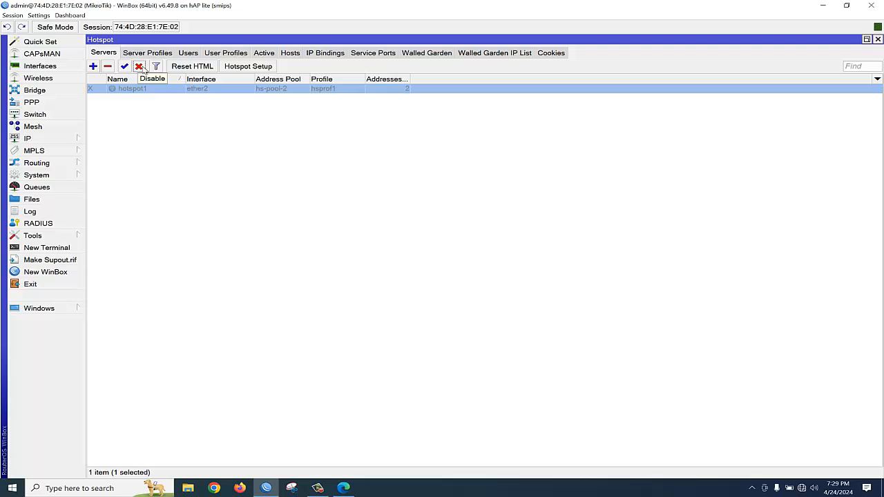
{"action": "left_click", "coordinate": [44, 201]}
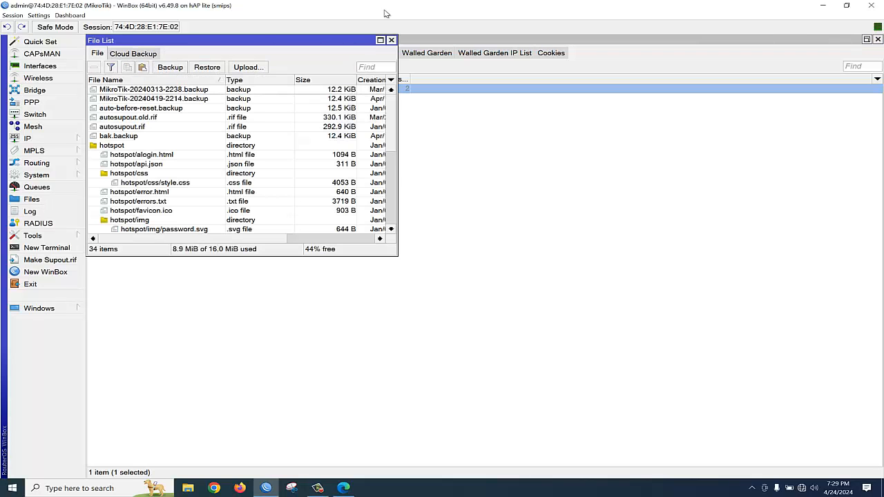
Drag the router's hotspot folder onto the desktop, remove it from File List, and open the desktop copy.
{"action": "double_click", "coordinate": [421, 11]}
{"action": "left_click_drag", "start_coordinate": [192, 7], "coordinate": [466, 34]}
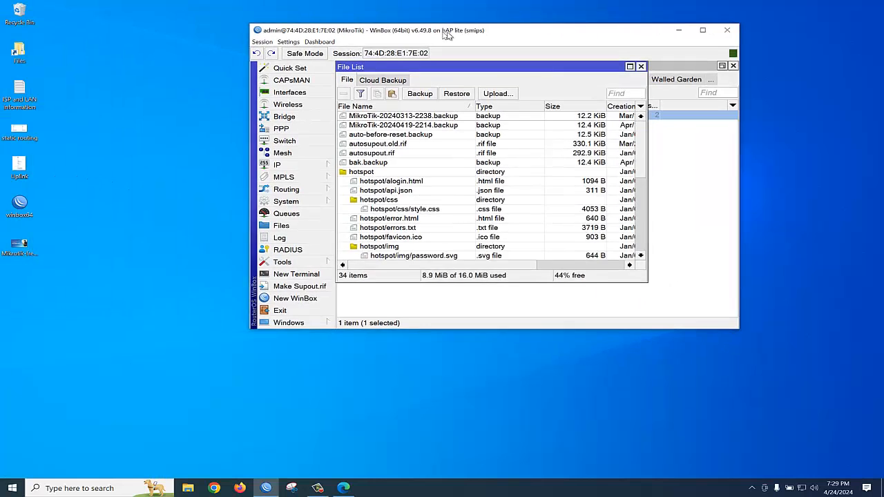
{"action": "left_click_drag", "start_coordinate": [396, 178], "coordinate": [91, 346]}
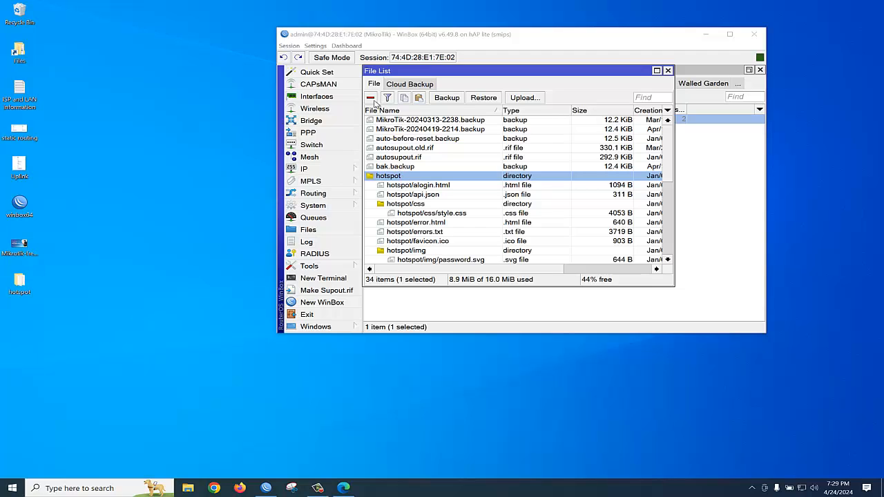
{"action": "left_click", "coordinate": [371, 98]}
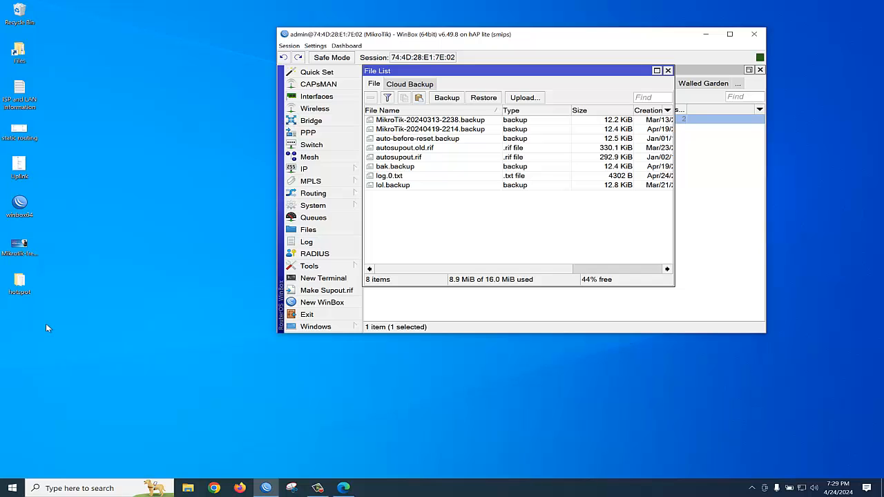
{"action": "double_click", "coordinate": [19, 284]}
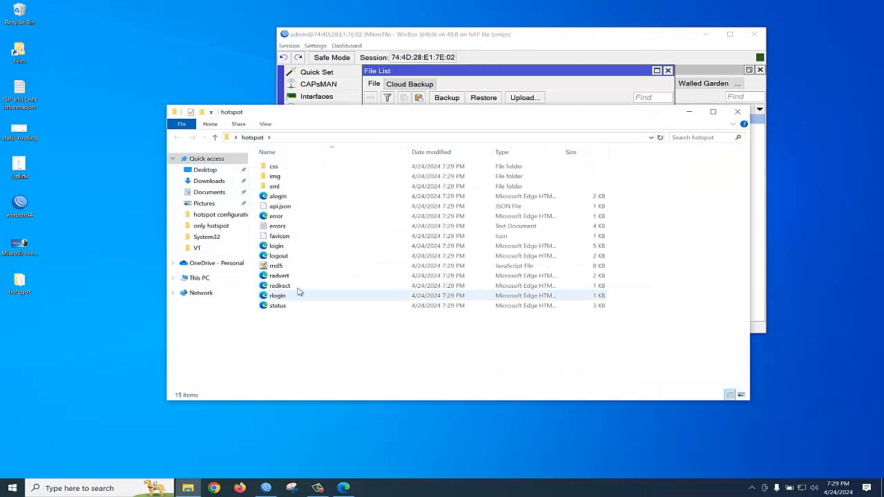
Open login.html in Notepad++ via Edit with Notepad++, declining the update prompt, and make the window taller.
{"action": "left_click", "coordinate": [273, 247]}
{"action": "right_click", "coordinate": [274, 248]}
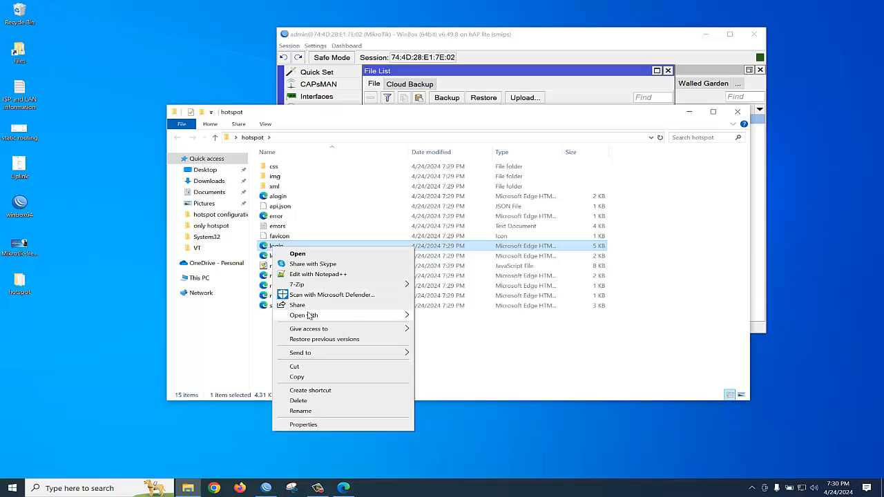
{"action": "mouse_move", "coordinate": [309, 315]}
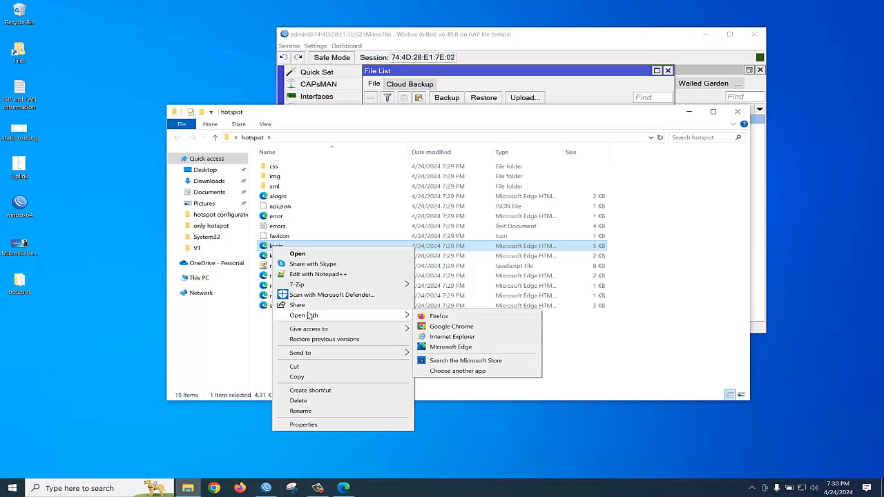
{"action": "left_click", "coordinate": [318, 275]}
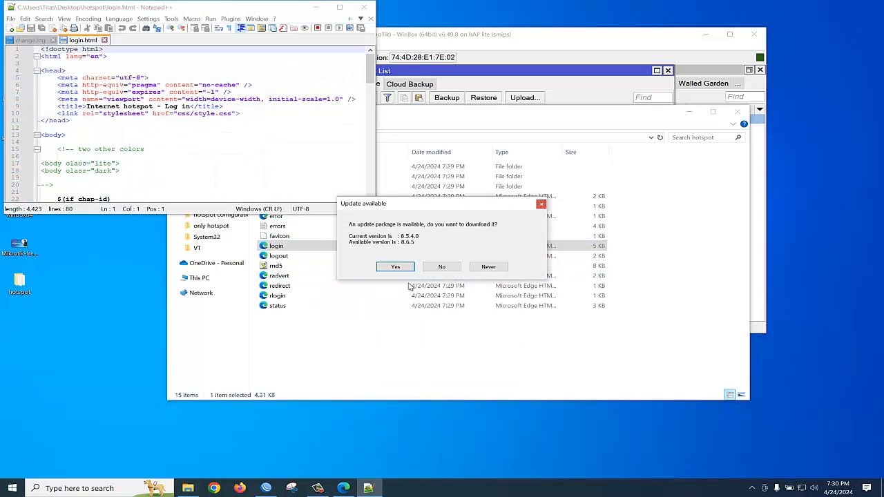
{"action": "left_click", "coordinate": [442, 267]}
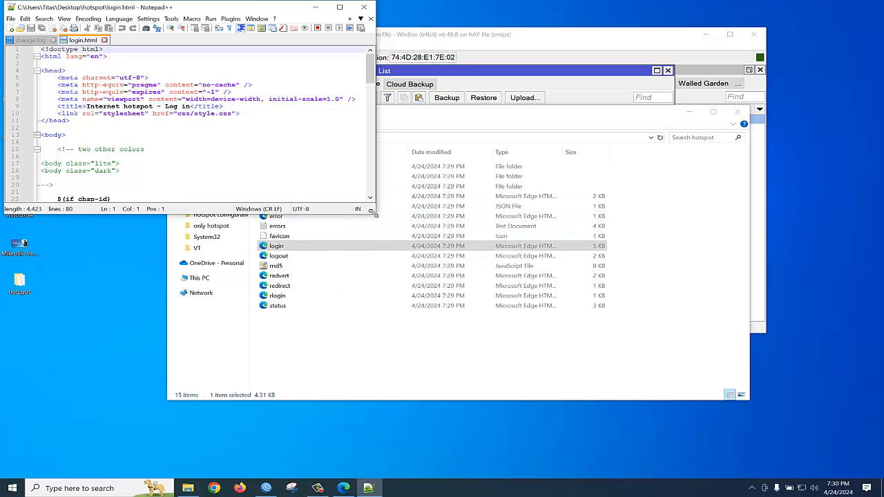
{"action": "left_click_drag", "start_coordinate": [376, 213], "coordinate": [362, 353]}
Place the Edge login page to the right of an enlarged Notepad++ window showing login.html.
{"action": "left_click", "coordinate": [344, 489]}
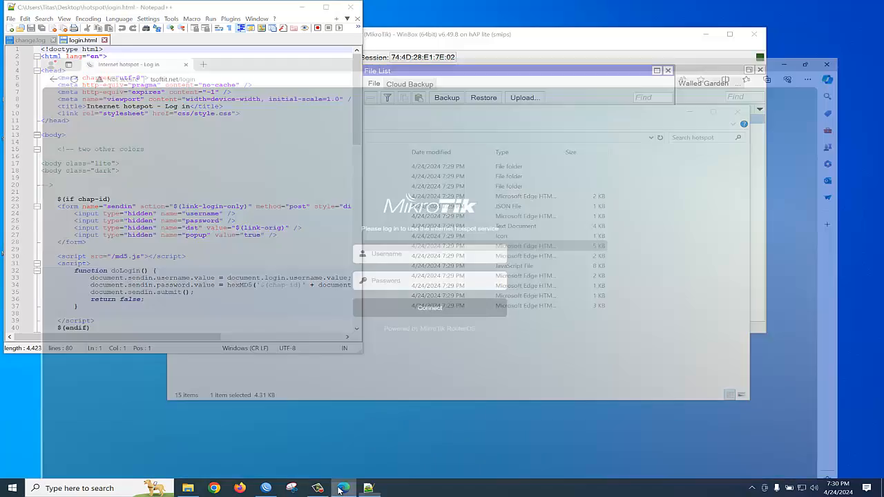
{"action": "double_click", "coordinate": [502, 5]}
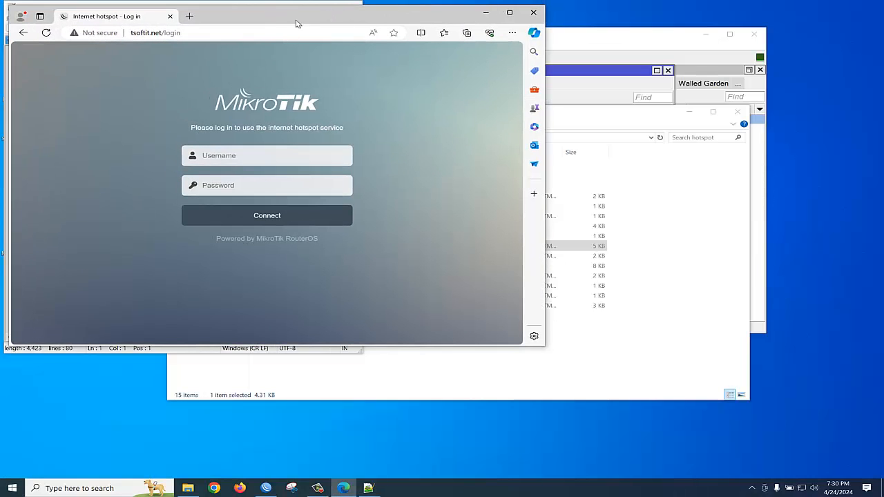
{"action": "left_click_drag", "start_coordinate": [275, 21], "coordinate": [659, 74]}
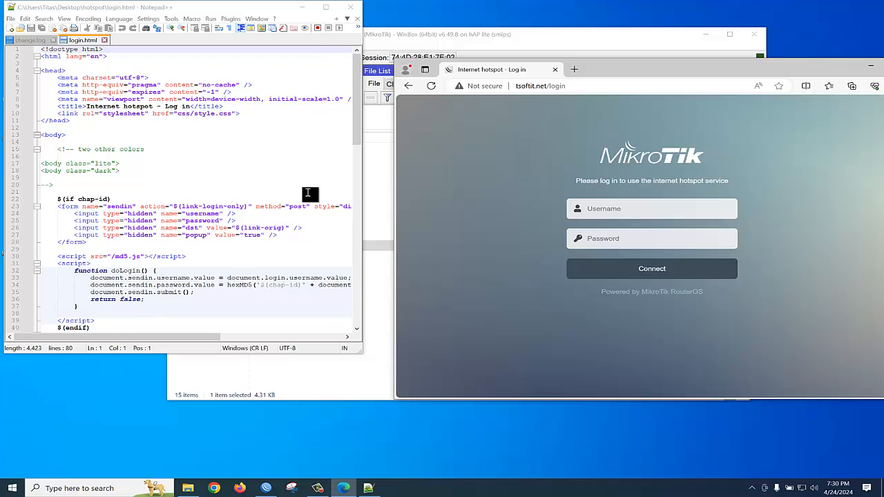
{"action": "key", "text": "ctrl+f"}
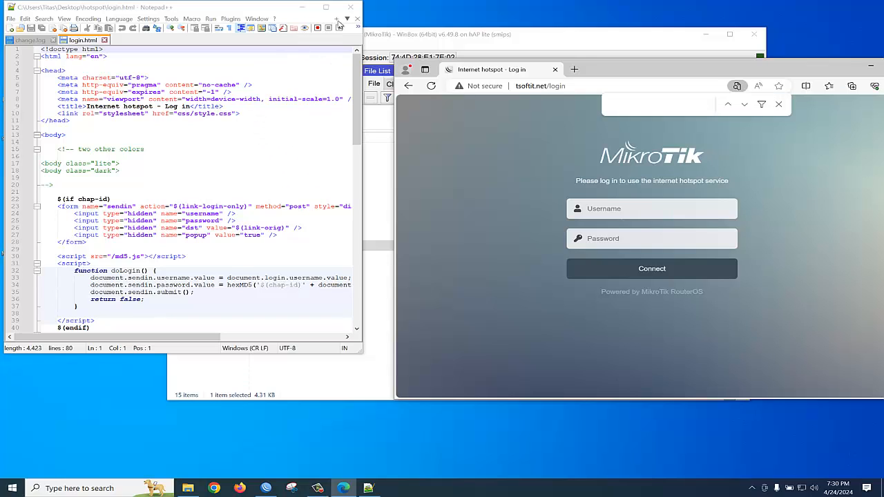
{"action": "left_click_drag", "start_coordinate": [362, 353], "coordinate": [437, 416]}
Find the 'Powered by MikroTik RouterOS' footer in login.html by searching for 'powered'.
{"action": "left_click", "coordinate": [320, 242]}
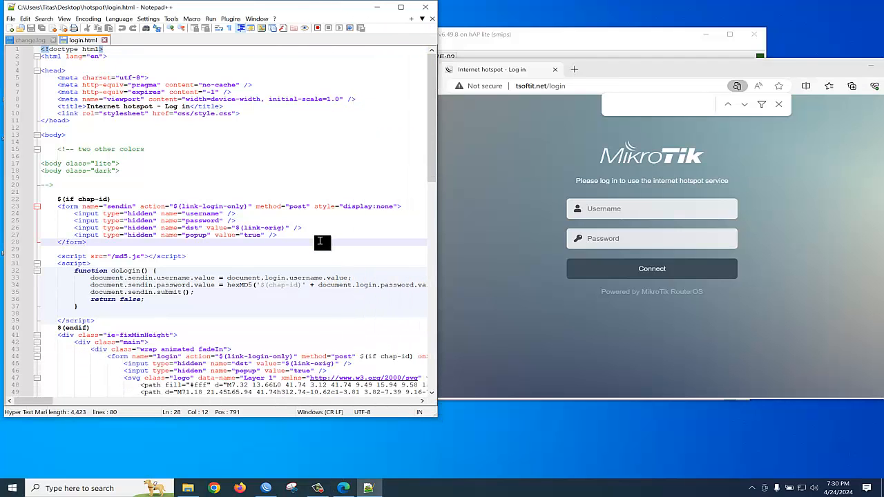
{"action": "key", "text": "ctrl+f"}
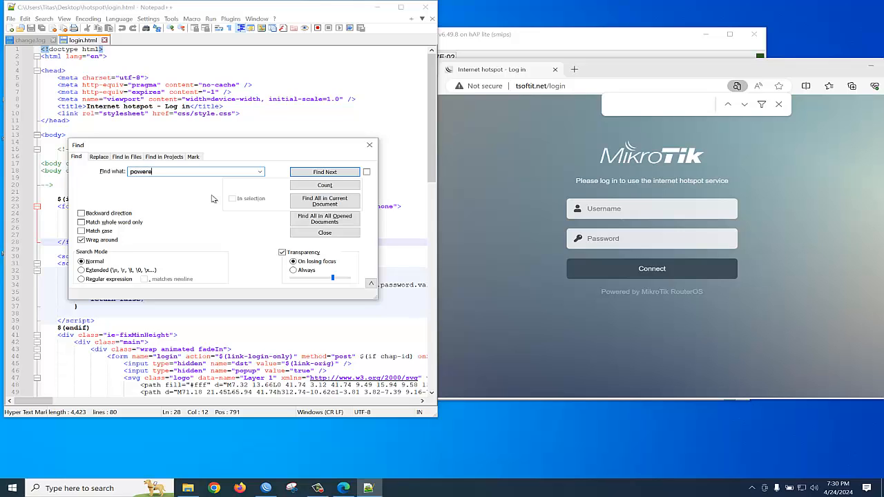
{"action": "type", "text": "powered"}
{"action": "key", "text": "Return"}
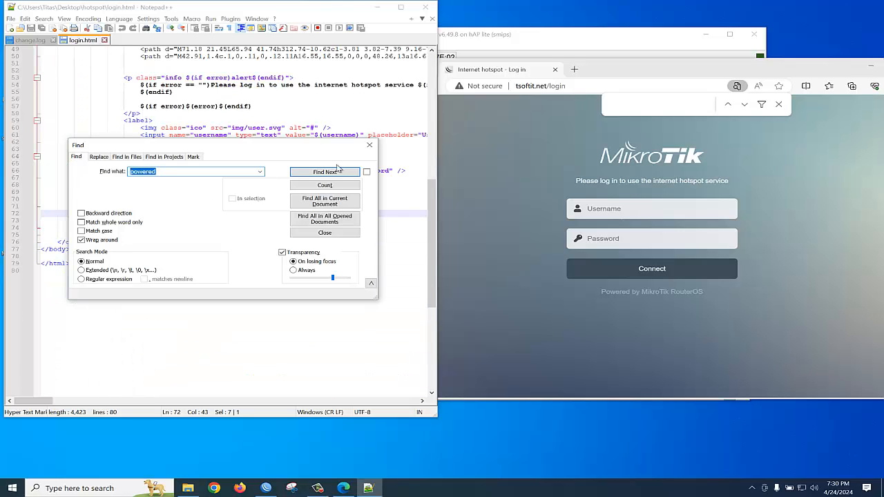
{"action": "left_click", "coordinate": [369, 145]}
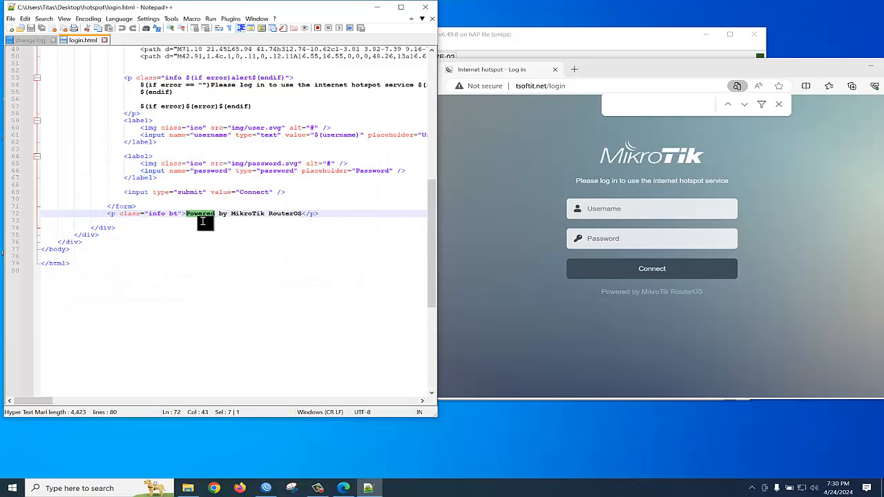
Replace the footer text with 'Please contact us:' plus a contact phone number, and save login.html.
{"action": "left_click", "coordinate": [303, 214]}
{"action": "key", "text": "BackSpace"}
{"action": "key", "text": "BackSpace"}
{"action": "key", "text": "BackSpace"}
{"action": "key", "text": "BackSpace"}
{"action": "key", "text": "BackSpace"}
{"action": "key", "text": "BackSpace"}
{"action": "key", "text": "BackSpace"}
{"action": "key", "text": "BackSpace"}
{"action": "key", "text": "BackSpace"}
{"action": "key", "text": "BackSpace"}
{"action": "key", "text": "BackSpace"}
{"action": "key", "text": "BackSpace"}
{"action": "key", "text": "BackSpace"}
{"action": "key", "text": "BackSpace"}
{"action": "key", "text": "BackSpace"}
{"action": "key", "text": "BackSpace"}
{"action": "key", "text": "BackSpace"}
{"action": "key", "text": "BackSpace"}
{"action": "key", "text": "BackSpace"}
{"action": "key", "text": "BackSpace"}
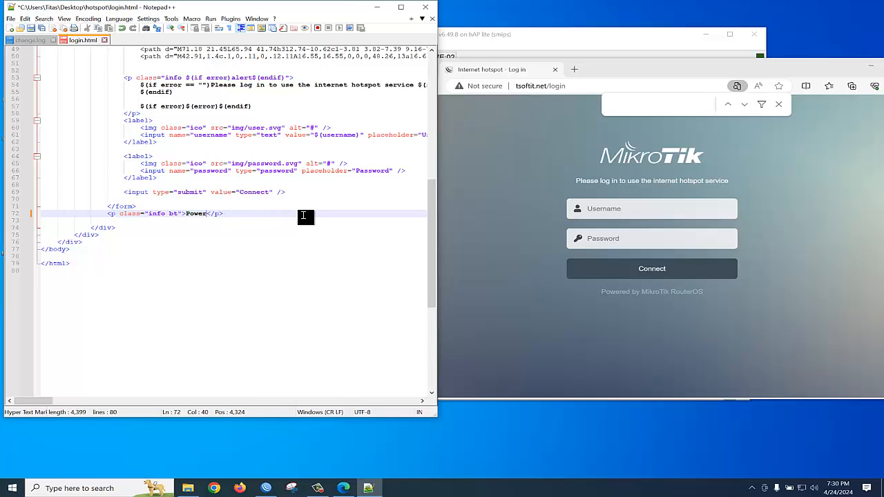
{"action": "key", "text": "BackSpace"}
{"action": "key", "text": "BackSpace"}
{"action": "type", "text": "Please "}
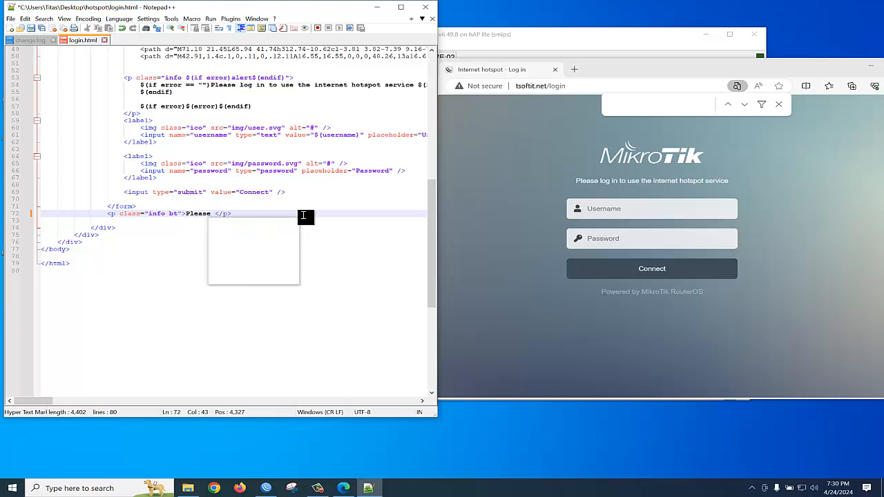
{"action": "type", "text": "cont"}
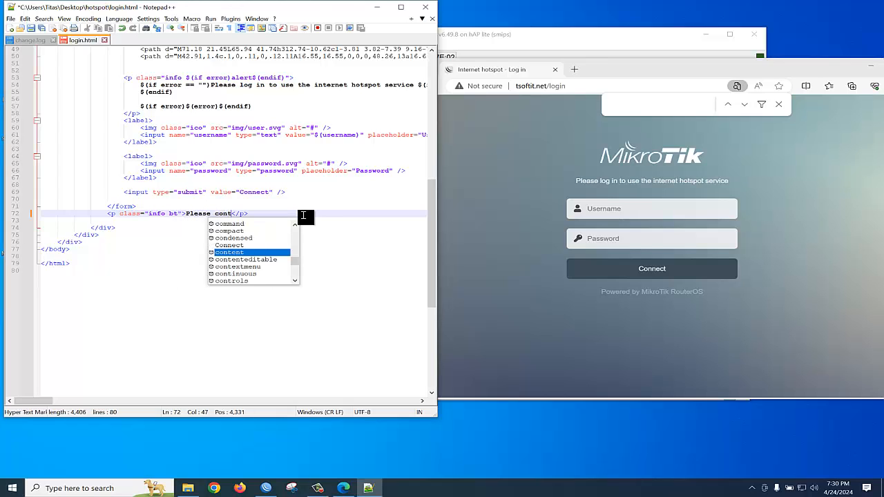
{"action": "type", "text": "act u"}
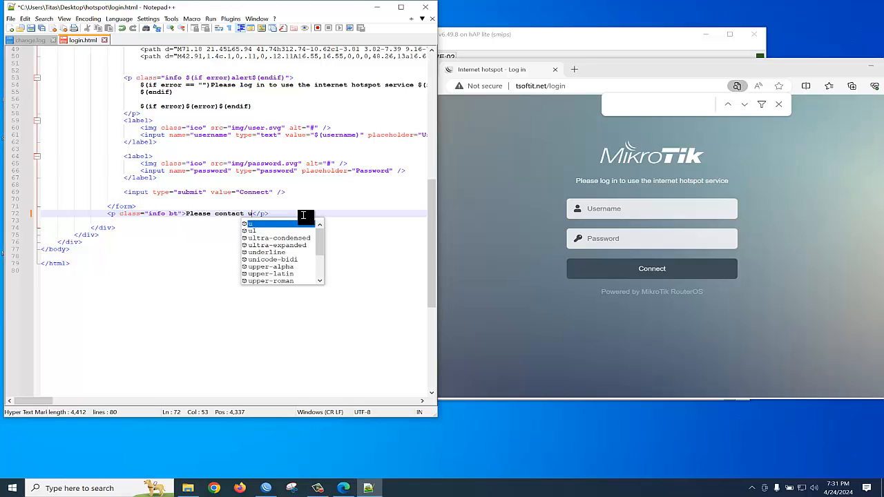
{"action": "type", "text": "s: "}
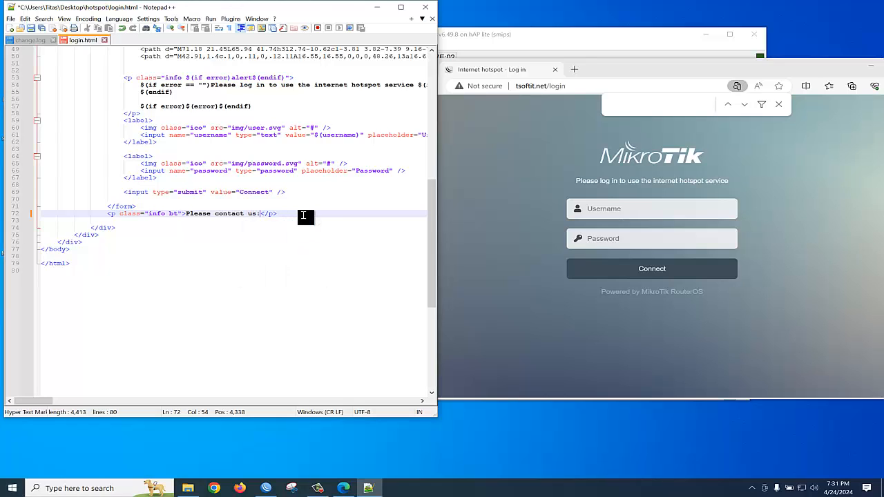
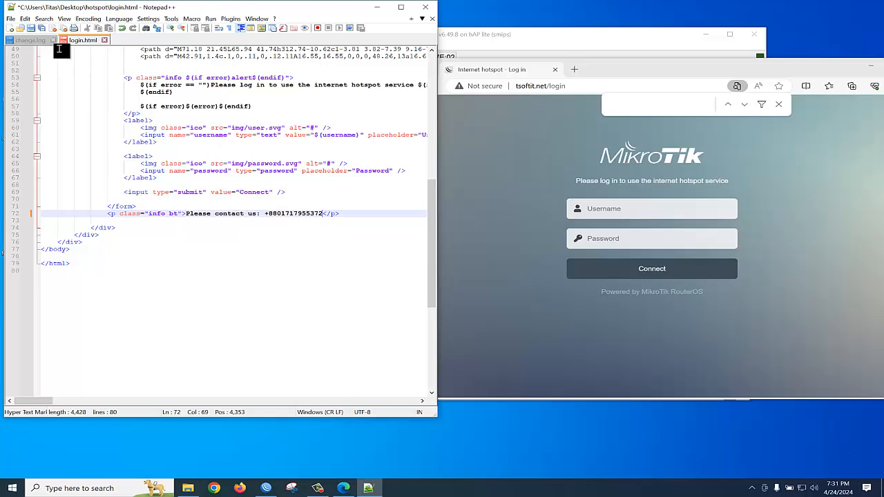
{"action": "left_click", "coordinate": [31, 29]}
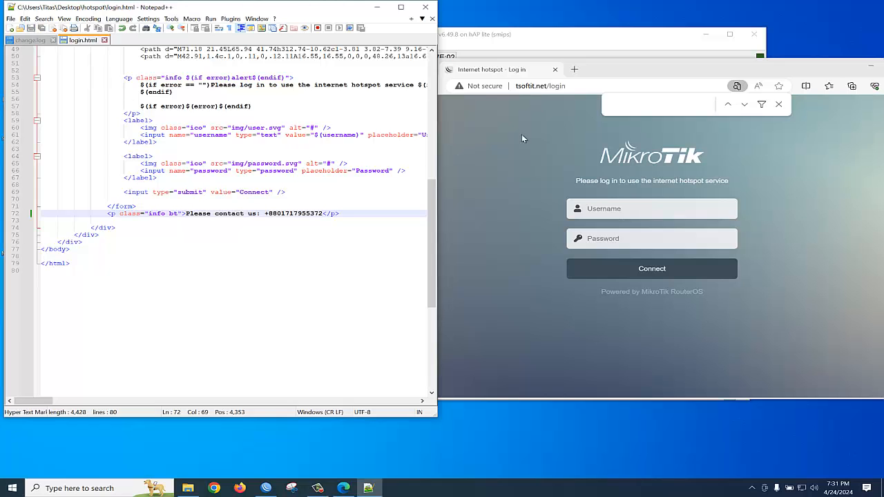
Close Notepad++ and File Explorer, then drag the edited desktop hotspot folder into WinBox's File List.
{"action": "left_click", "coordinate": [425, 8]}
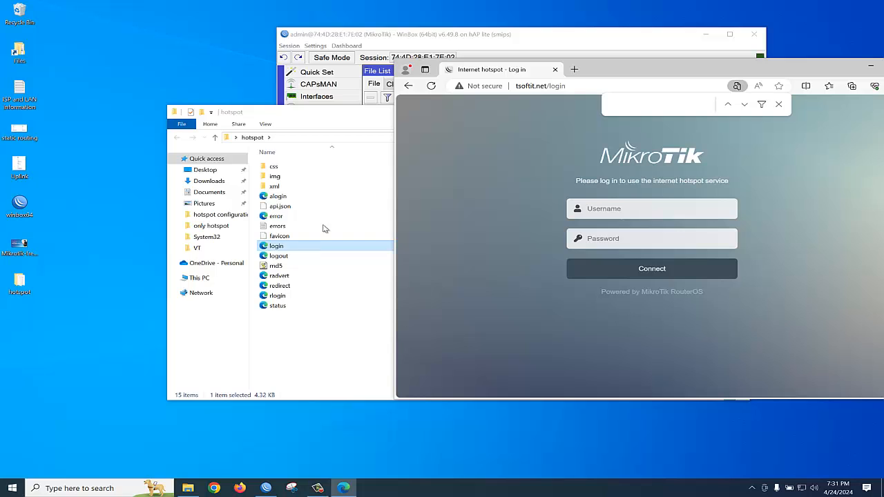
{"action": "left_click", "coordinate": [871, 68]}
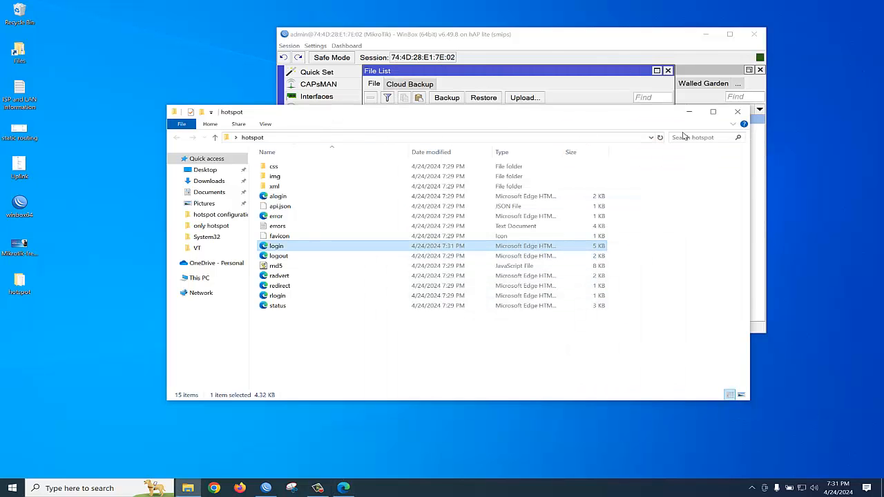
{"action": "left_click", "coordinate": [739, 112]}
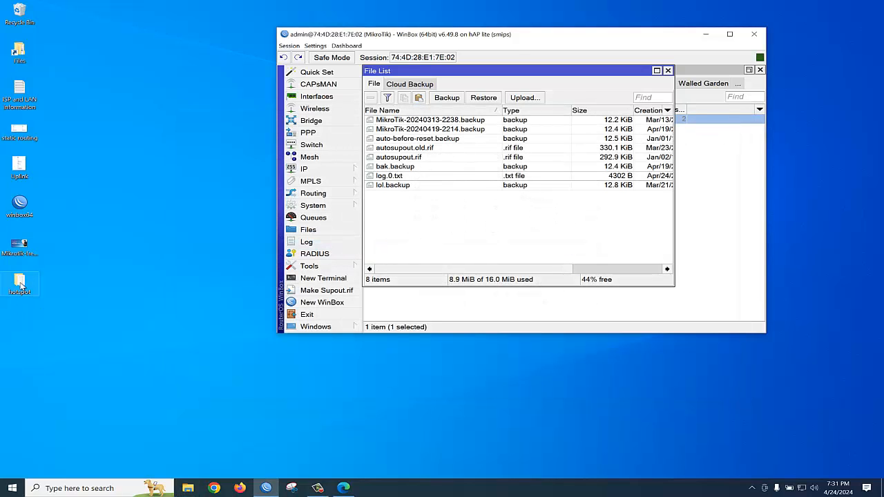
{"action": "left_click_drag", "start_coordinate": [21, 286], "coordinate": [447, 229]}
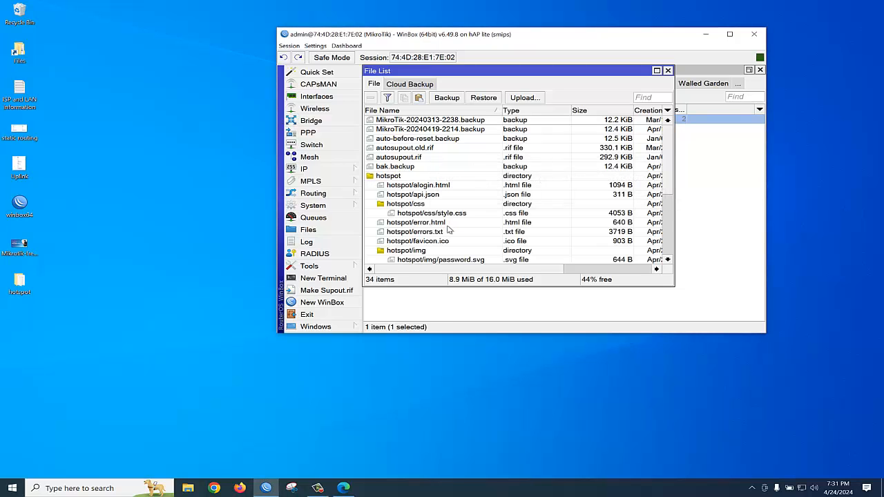
Re-enable hotspot1, reboot the router via System > Reboot, and reconnect to it from the neighbors list.
{"action": "left_click", "coordinate": [668, 71]}
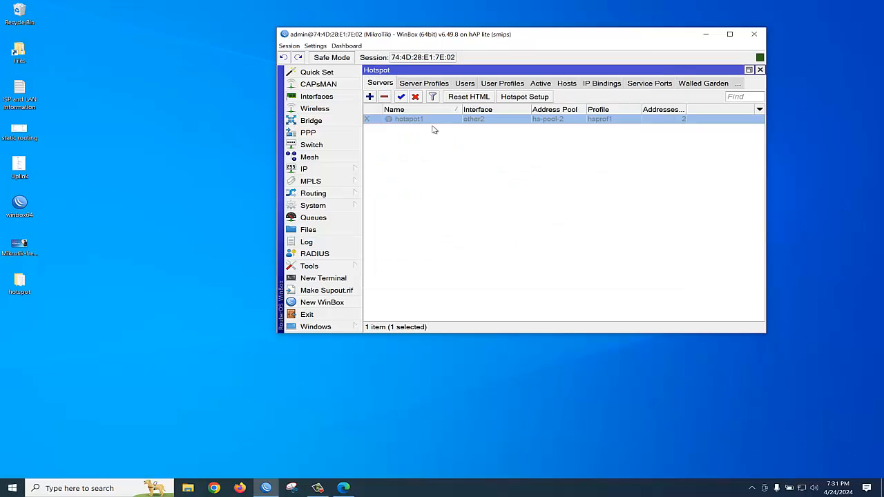
{"action": "left_click", "coordinate": [401, 98]}
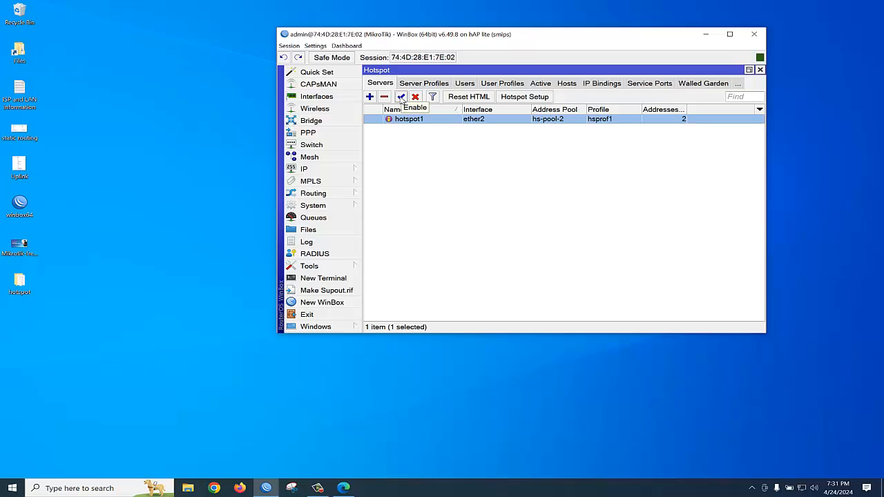
{"action": "left_click", "coordinate": [330, 206]}
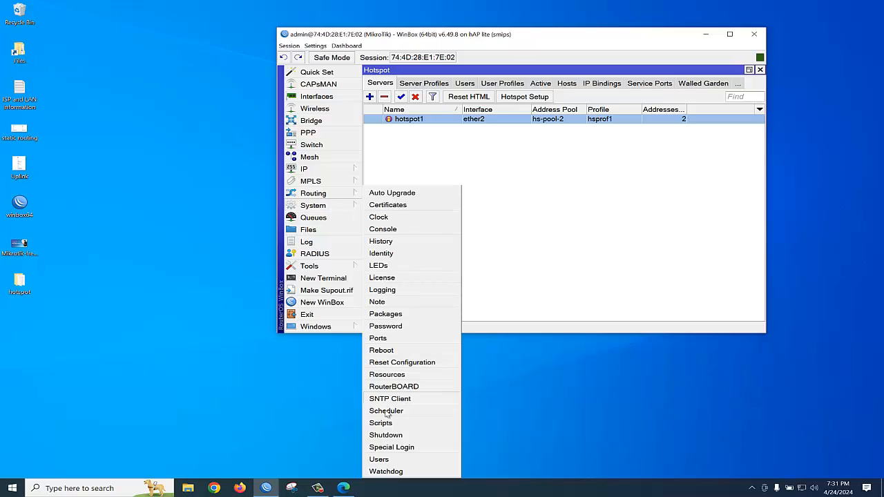
{"action": "left_click", "coordinate": [382, 349]}
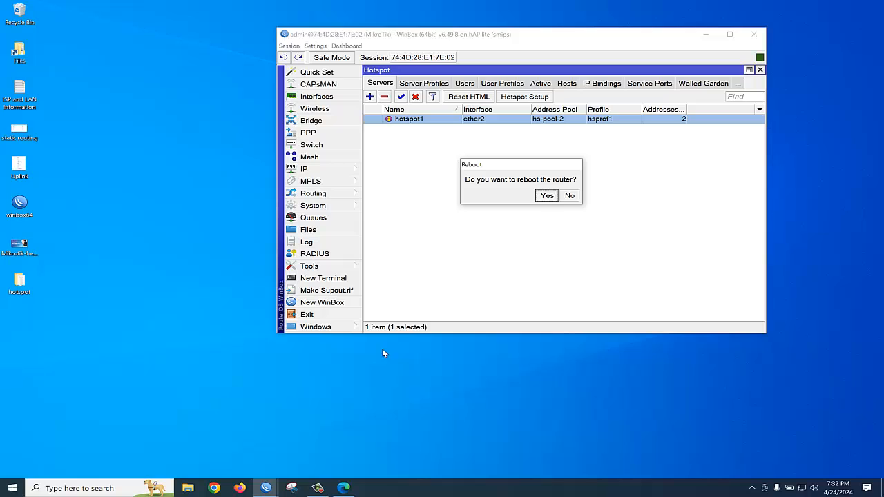
{"action": "left_click", "coordinate": [547, 196]}
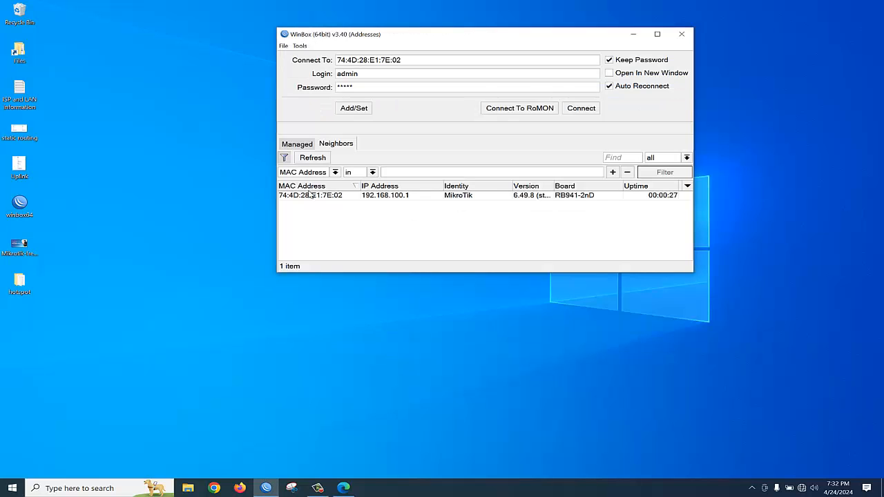
{"action": "left_click", "coordinate": [308, 197]}
{"action": "left_click", "coordinate": [581, 109]}
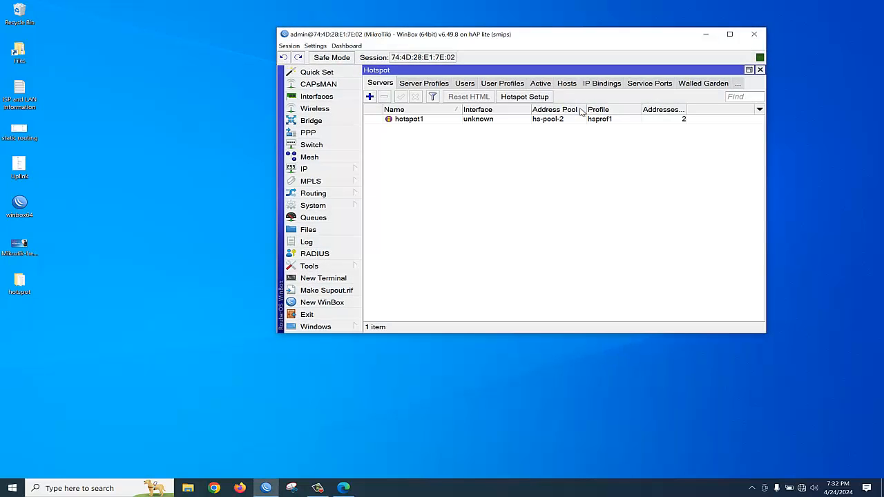
Refresh tsoftit.net/login in Edge to show the new 'Please contact us:' phone footer.
{"action": "left_click", "coordinate": [346, 489]}
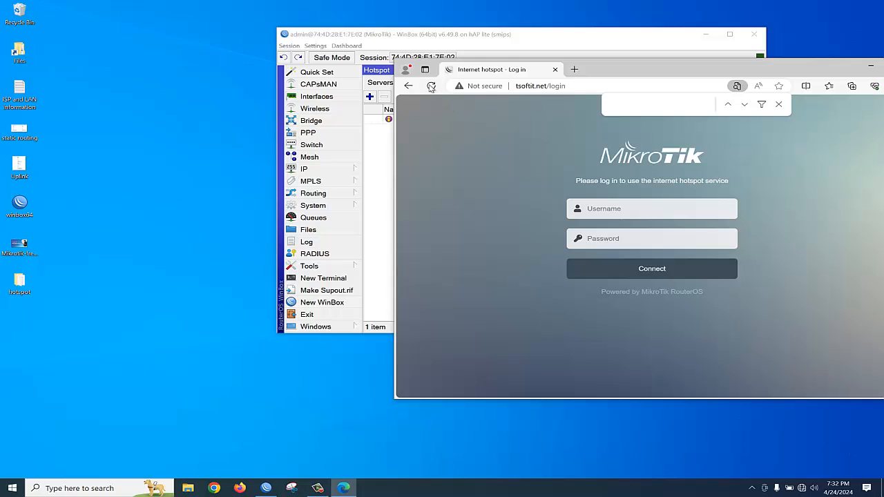
{"action": "left_click", "coordinate": [431, 85]}
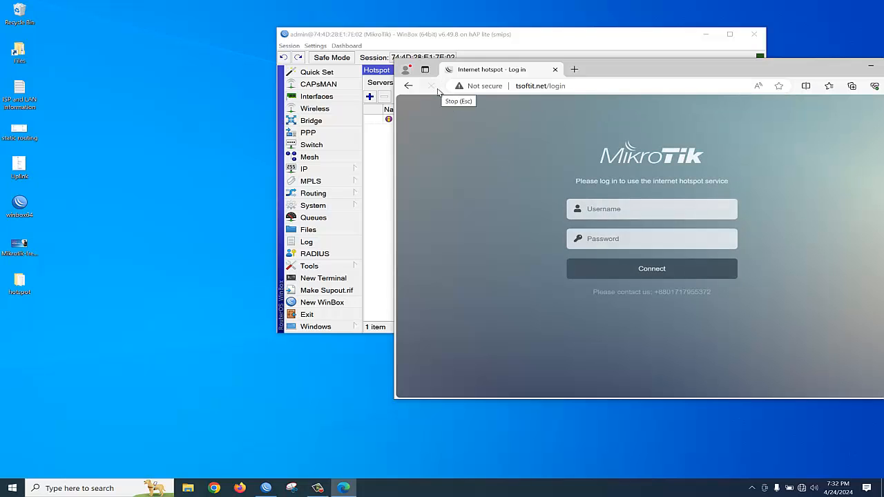